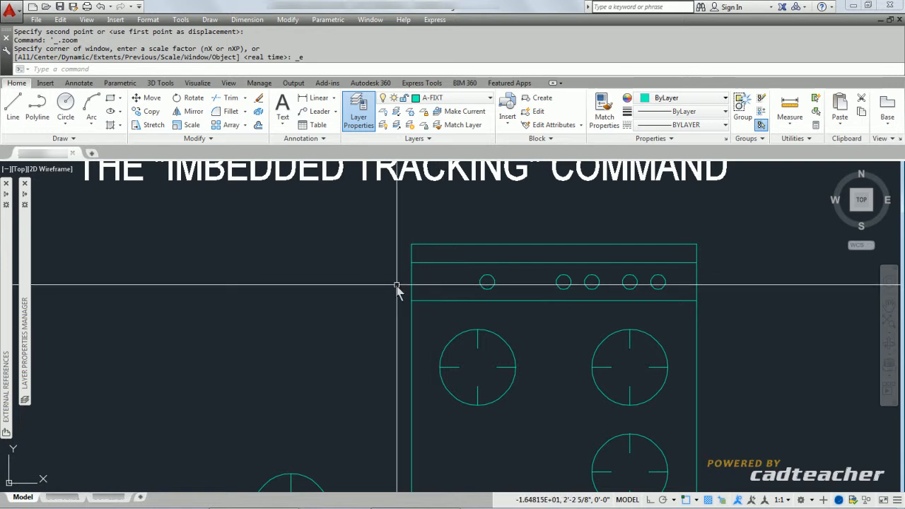
{"action": "left_click", "coordinate": [388, 277]}
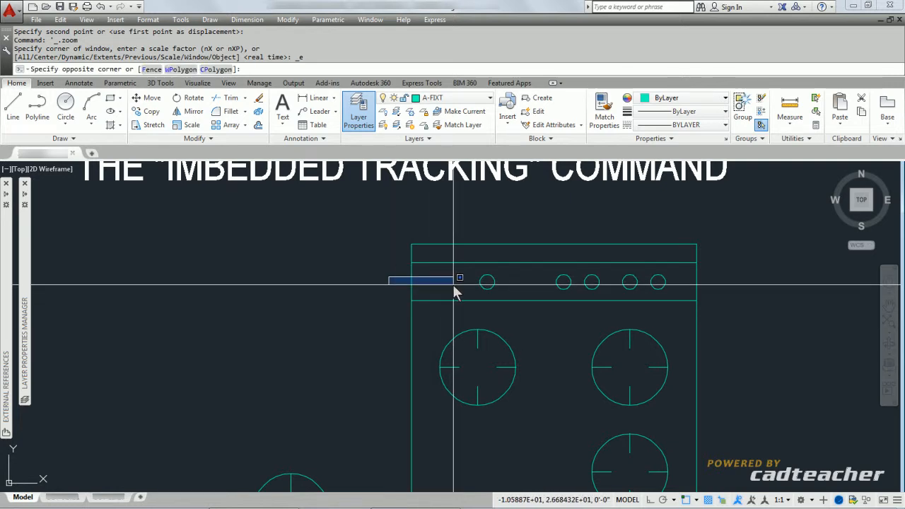
{"action": "key", "text": "Escape"}
{"action": "left_click", "coordinate": [411, 253]}
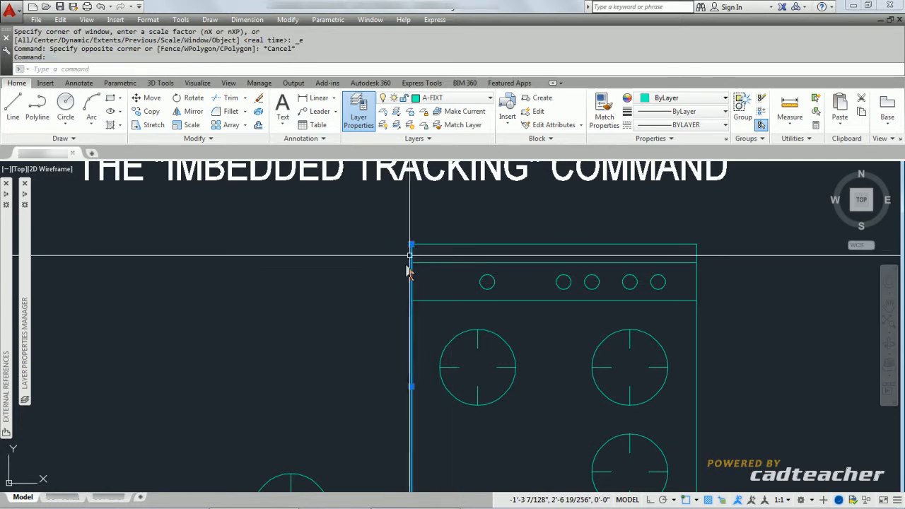
{"action": "key", "text": "Escape"}
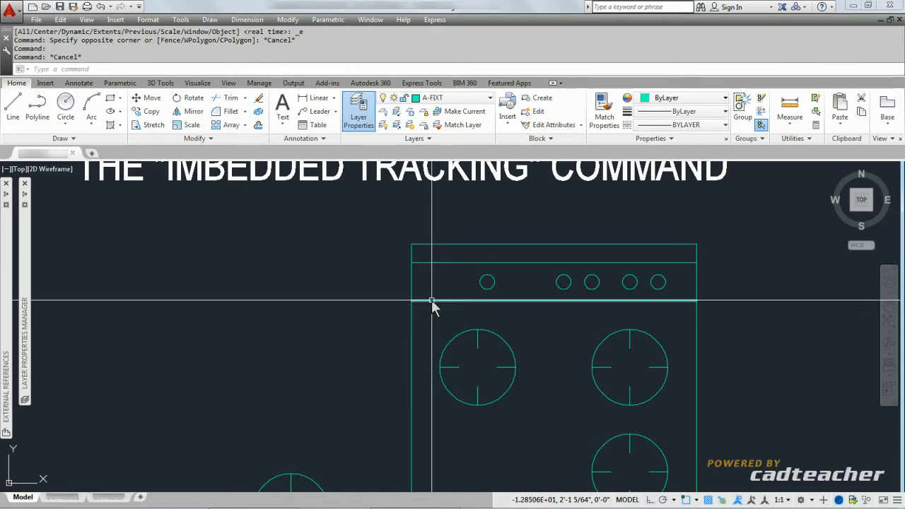
{"action": "left_click", "coordinate": [432, 301]}
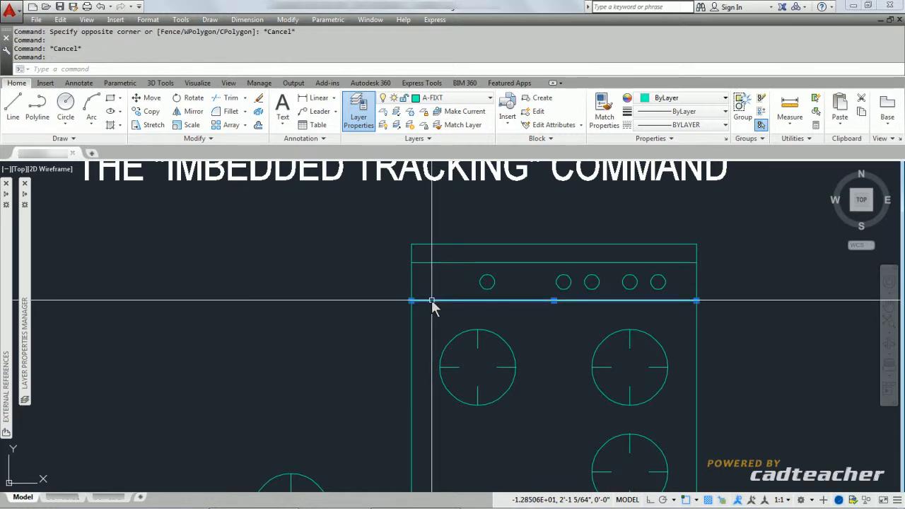
{"action": "key", "text": "Escape"}
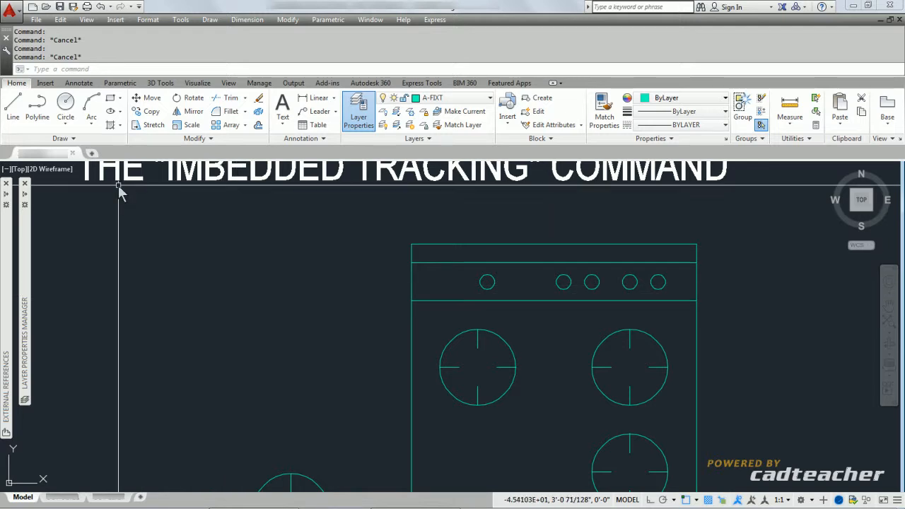
- Start a circle, tracking its center 4 inches right and 2 inches up from the left endpoint of the line below the knobs, running object snaps off
{"action": "left_click", "coordinate": [65, 104]}
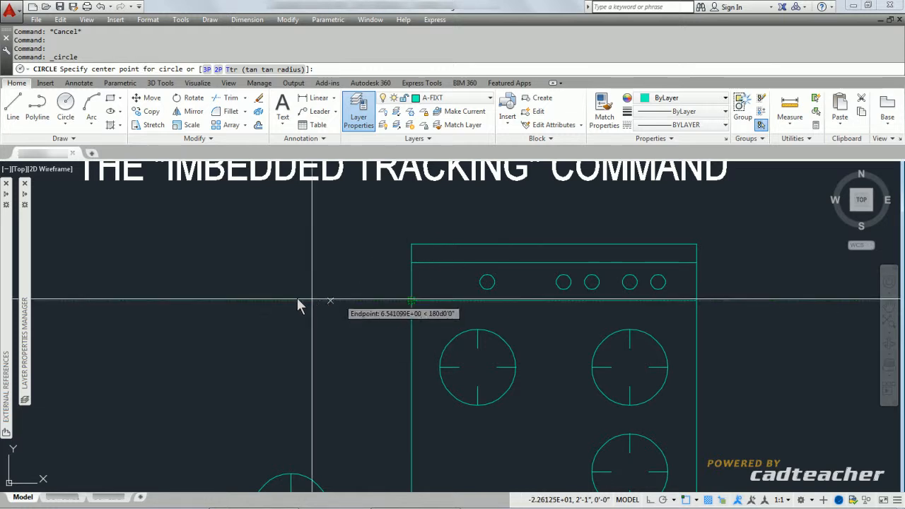
{"action": "type", "text": "TRA"}
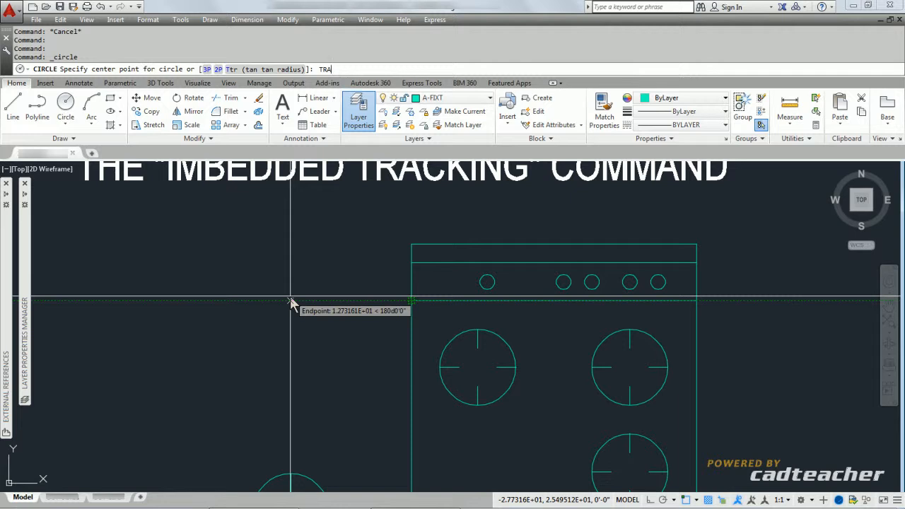
{"action": "key", "text": "Return"}
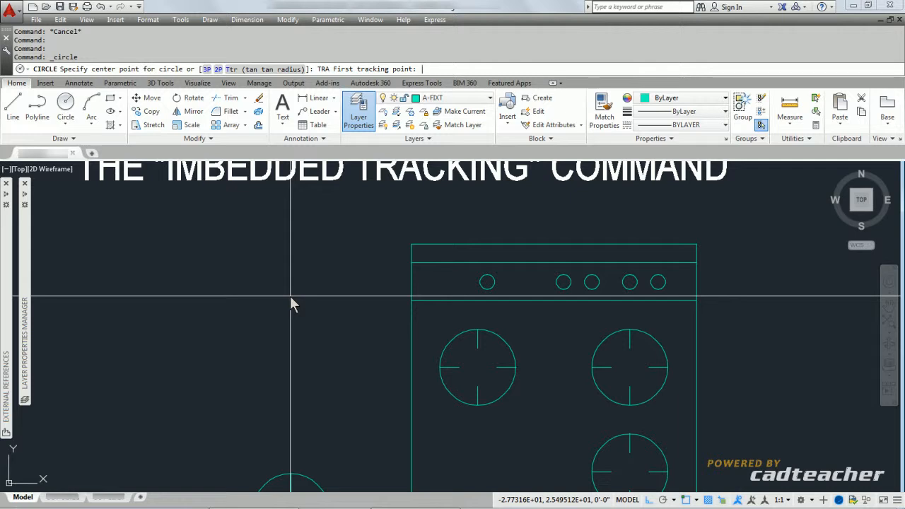
{"action": "right_click", "coordinate": [288, 293], "text": "shift"}
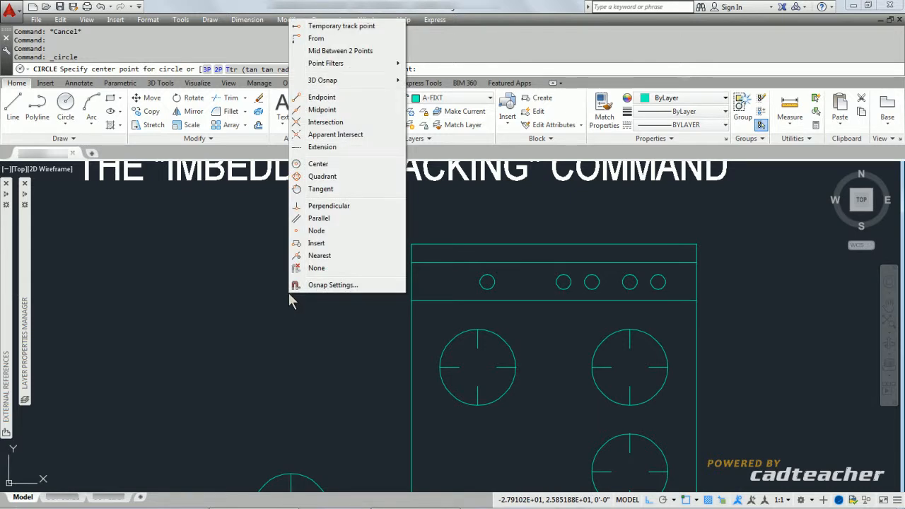
{"action": "left_click", "coordinate": [322, 97]}
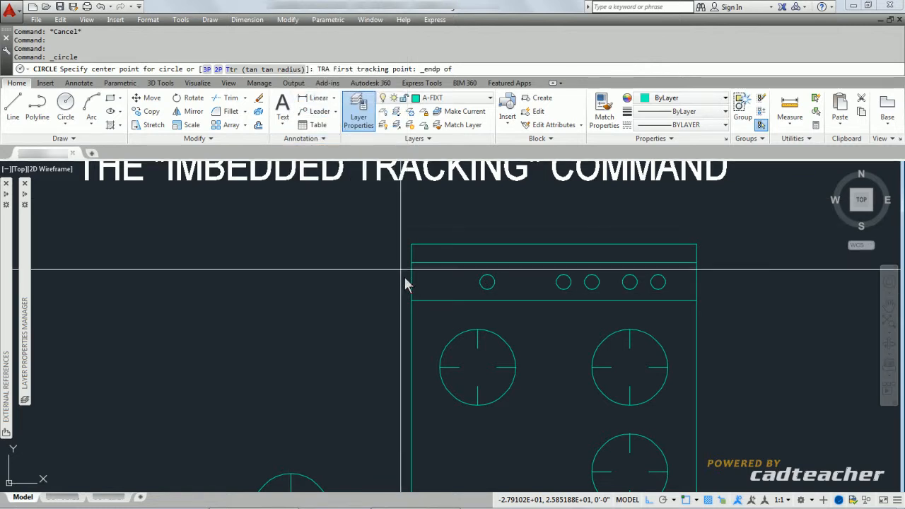
{"action": "left_click", "coordinate": [422, 304]}
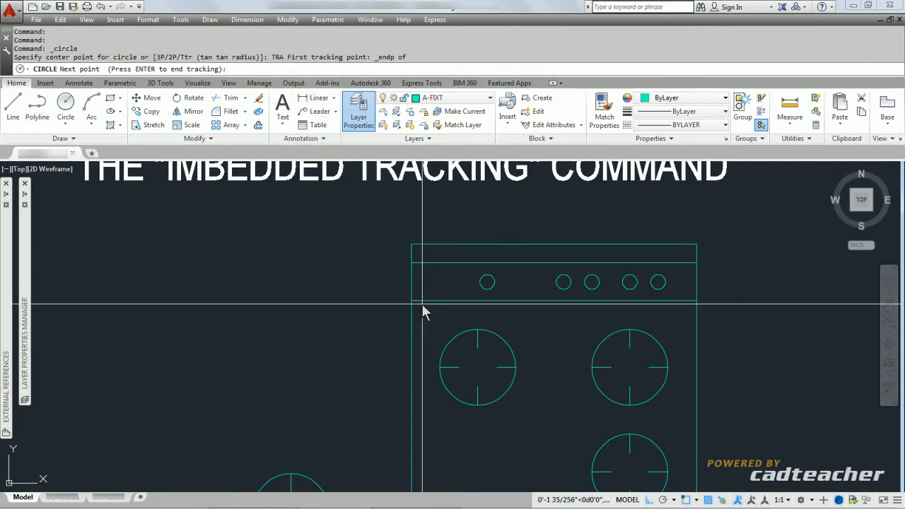
{"action": "key", "text": "F3"}
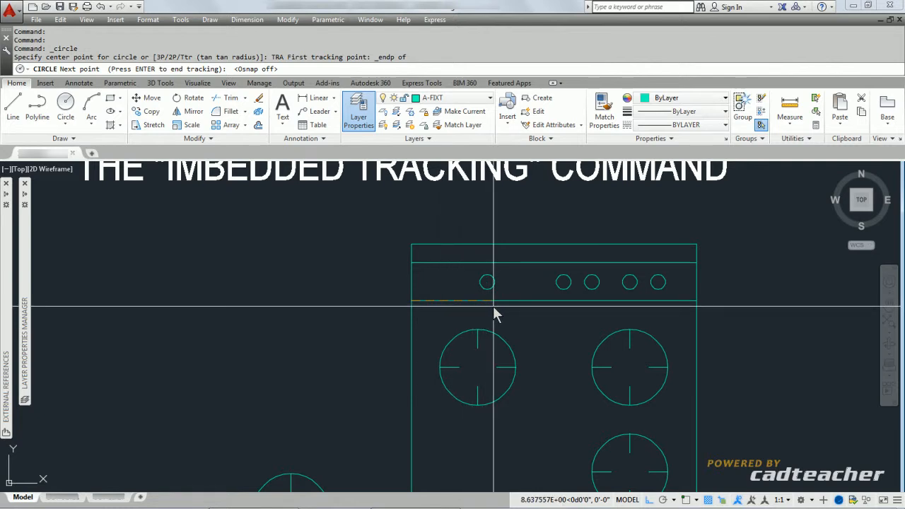
{"action": "type", "text": "4"}
{"action": "key", "text": "Return"}
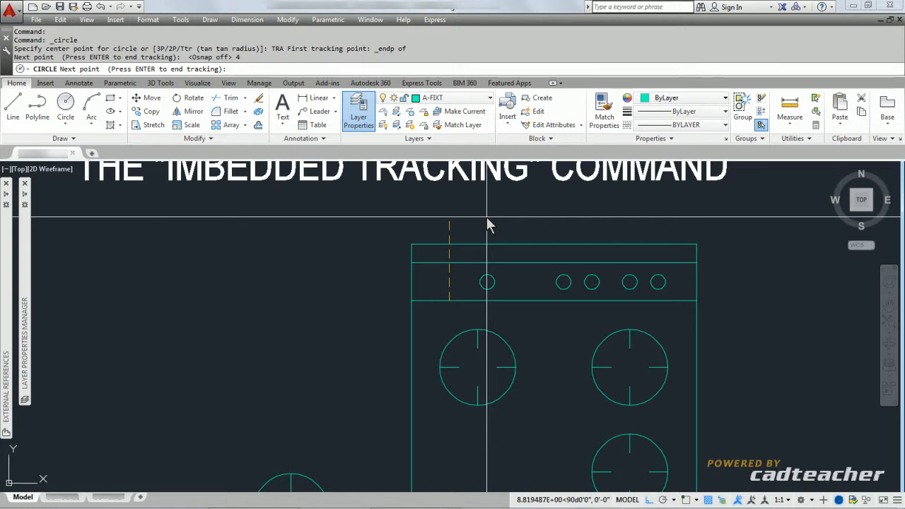
{"action": "type", "text": "2"}
{"action": "key", "text": "Return"}
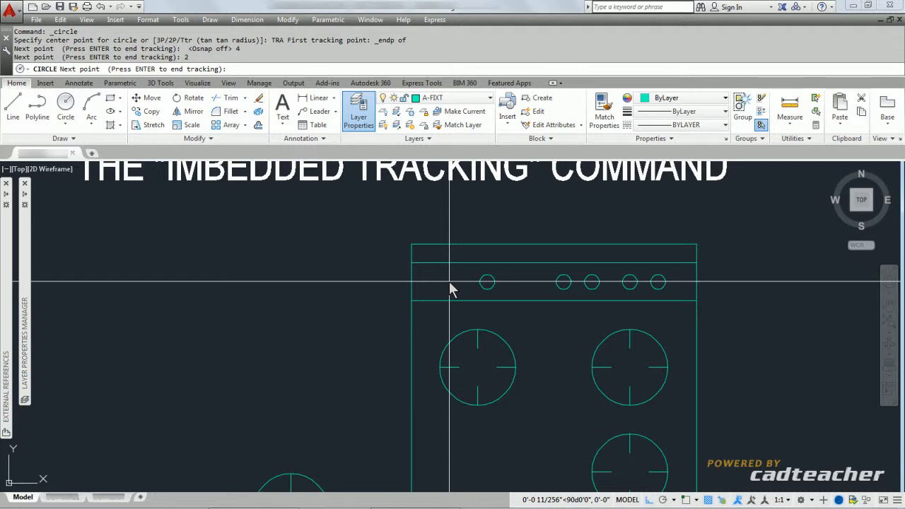
{"action": "key", "text": "Return"}
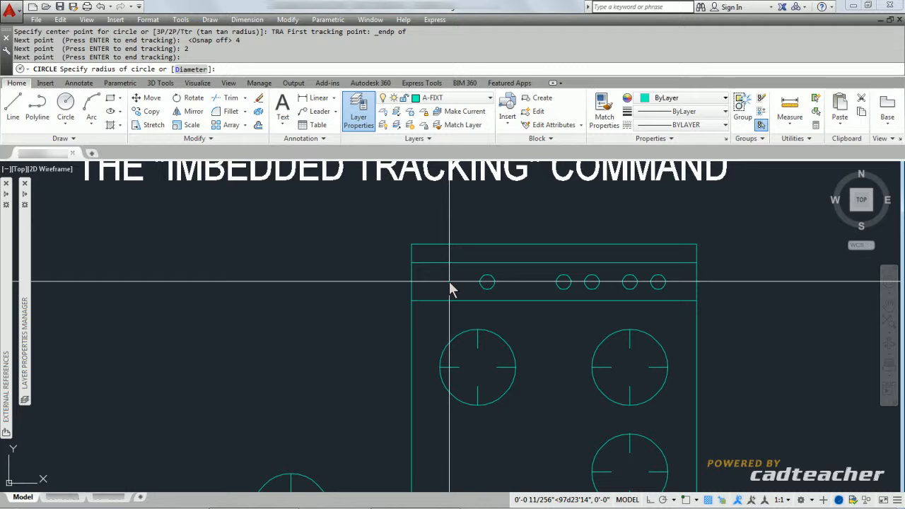
- Complete the leftmost knob circle with a diameter of 1.5 inches
{"action": "type", "text": "D"}
{"action": "key", "text": "Return"}
{"action": "type", "text": "1.5"}
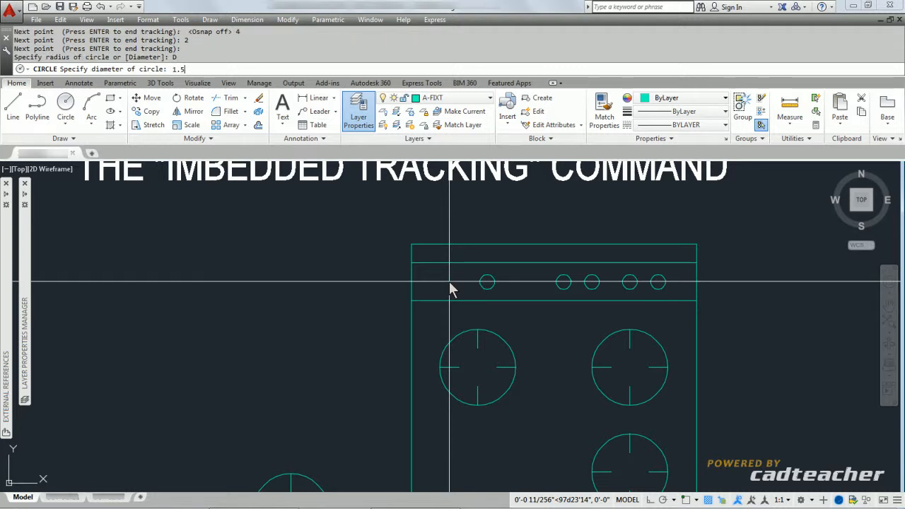
{"action": "key", "text": "Return"}
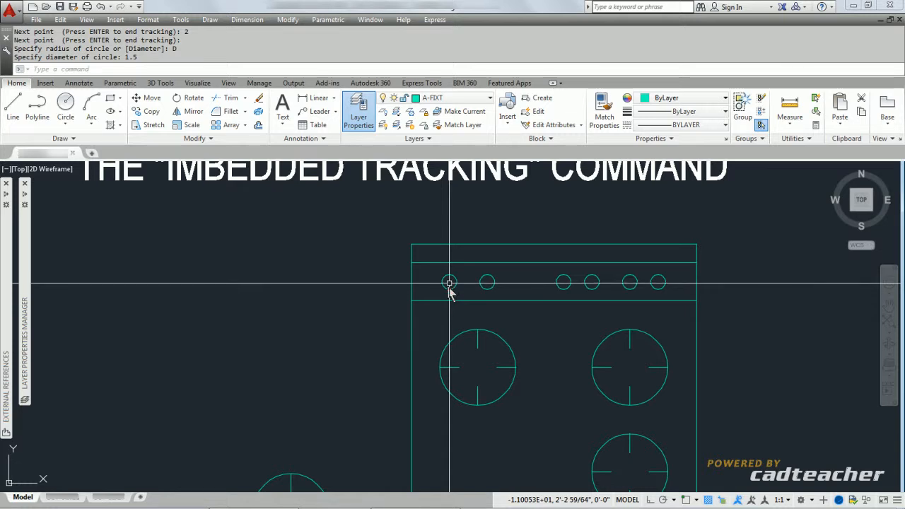
- Erase the newly drawn leftmost knob circle from the stove's control panel
{"action": "left_click", "coordinate": [396, 297]}
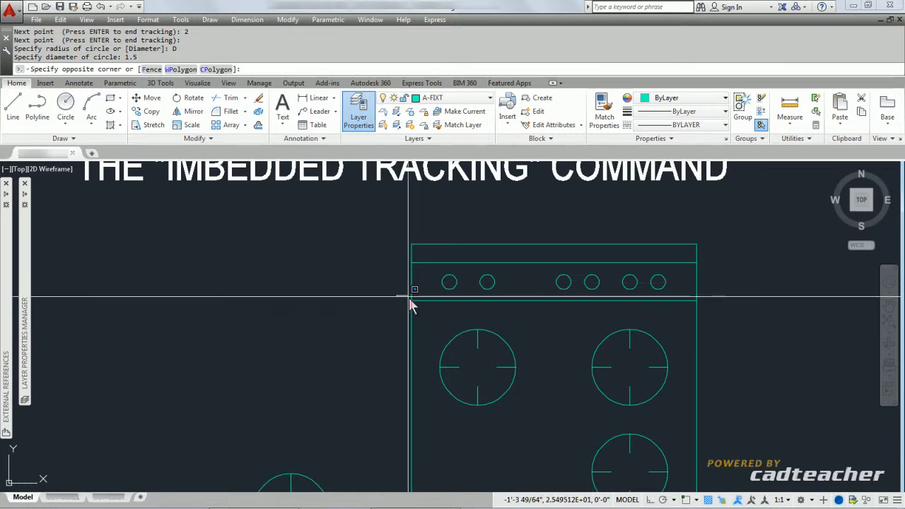
{"action": "key", "text": "Escape"}
{"action": "left_click", "coordinate": [457, 308]}
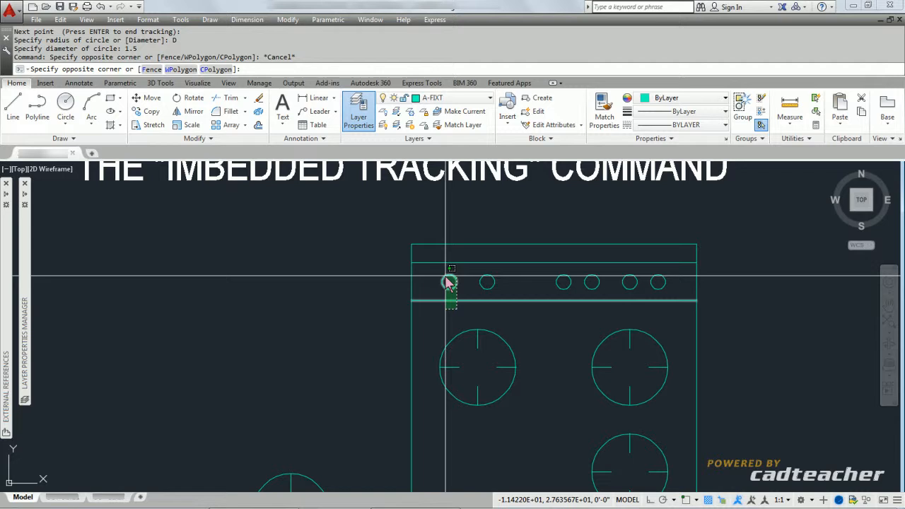
{"action": "key", "text": "Escape"}
{"action": "left_click", "coordinate": [452, 283]}
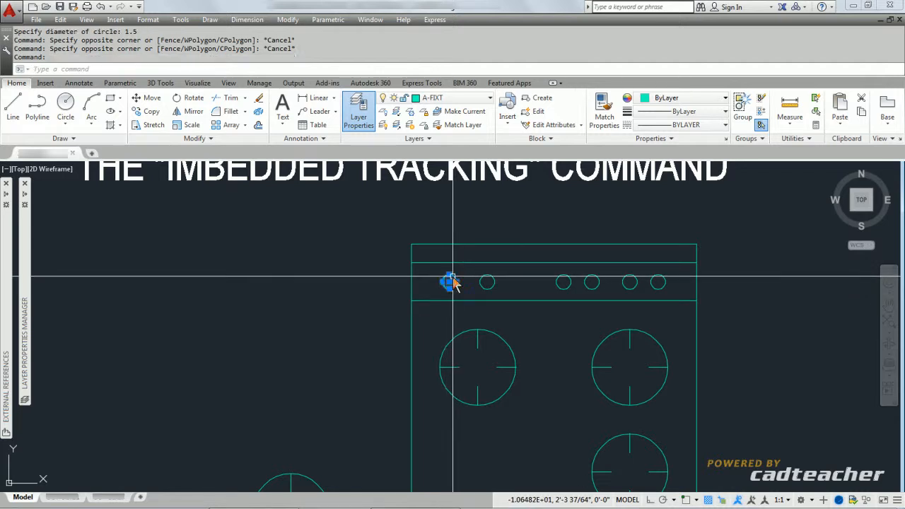
{"action": "key", "text": "Delete"}
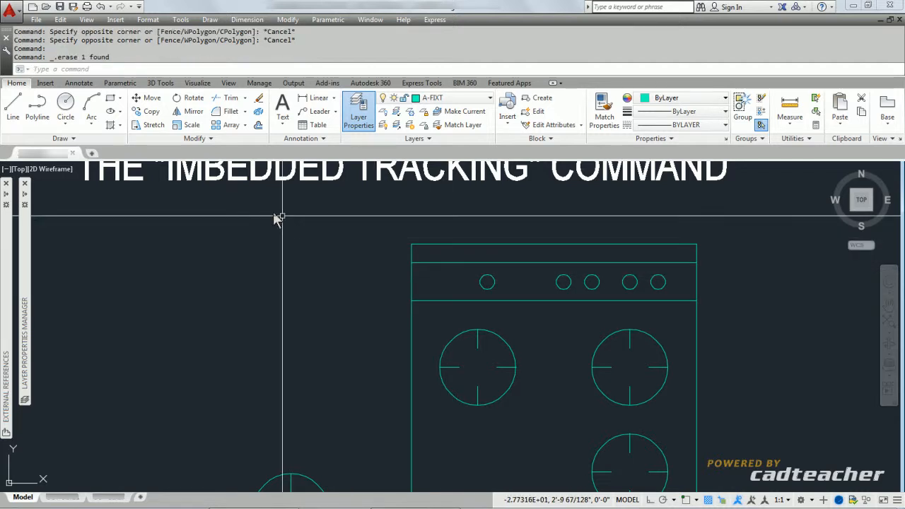
- Start a circle, using tracking to place its center 4 inches right and 2 inches up from the left endpoint of the line below the knobs
{"action": "left_click", "coordinate": [66, 105]}
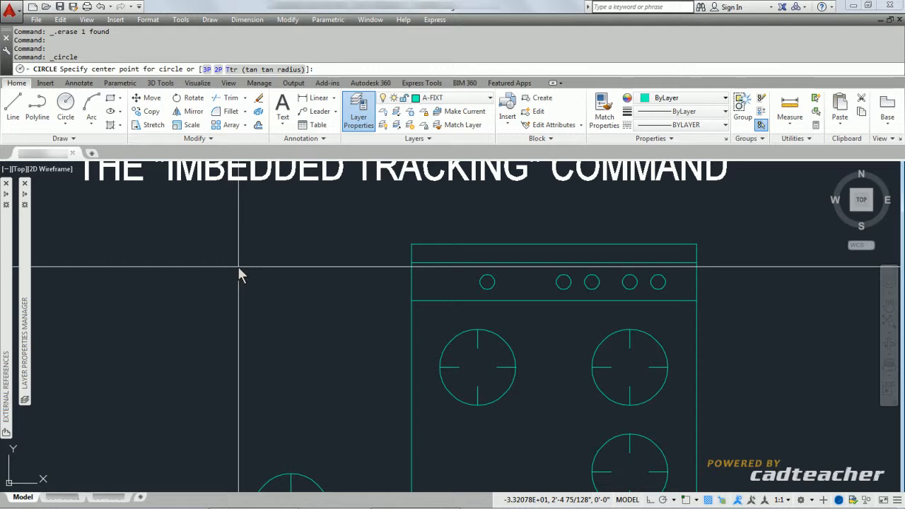
{"action": "type", "text": "TRA"}
{"action": "key", "text": "Return"}
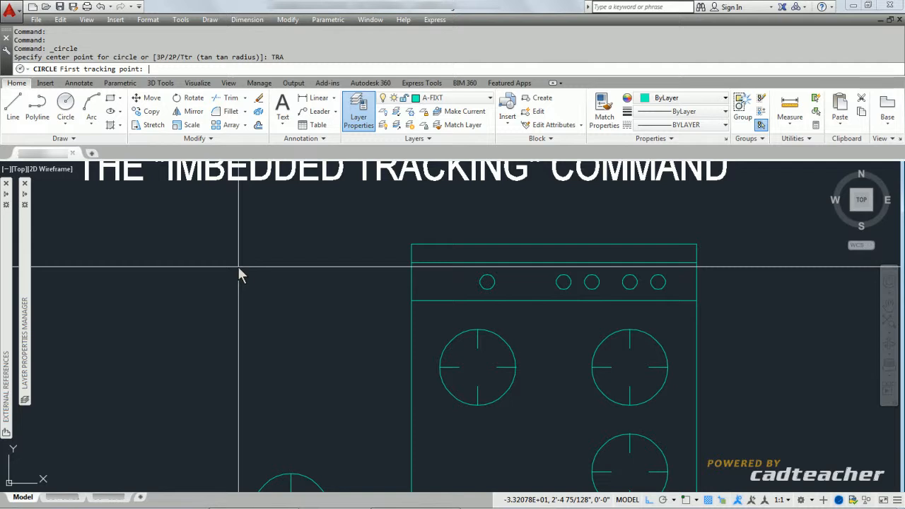
{"action": "right_click", "coordinate": [237, 267], "text": "shift"}
{"action": "left_click", "coordinate": [273, 315]}
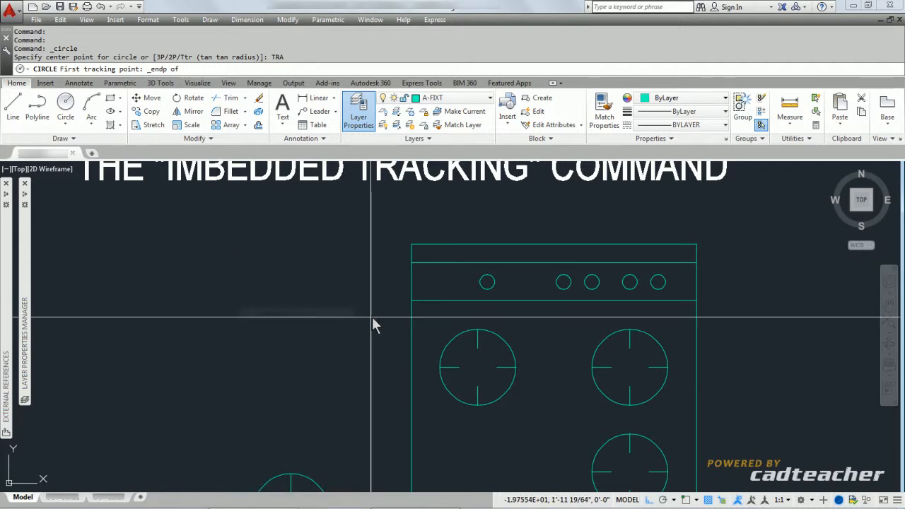
{"action": "left_click", "coordinate": [413, 302]}
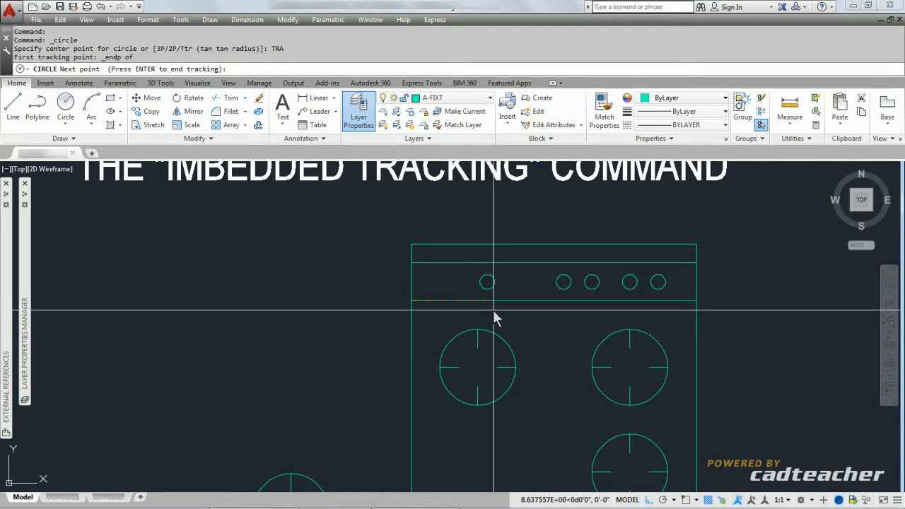
{"action": "type", "text": "4"}
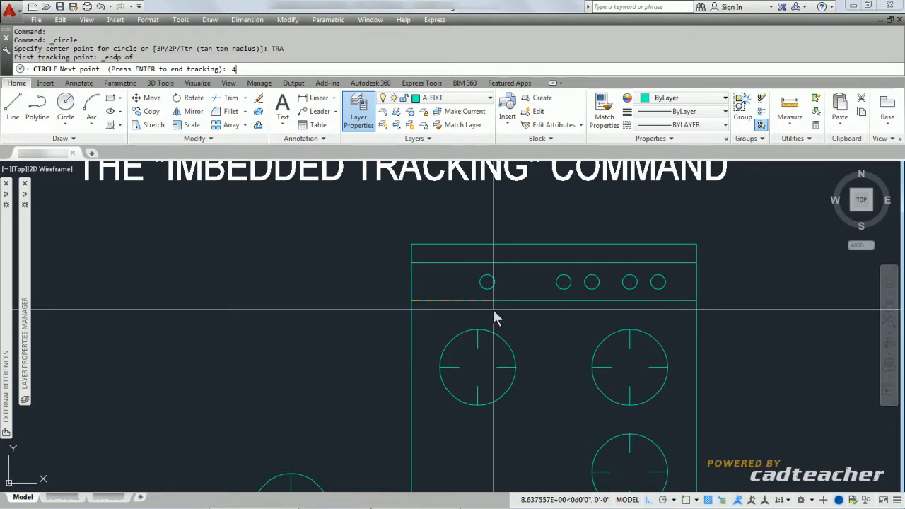
{"action": "key", "text": "Return"}
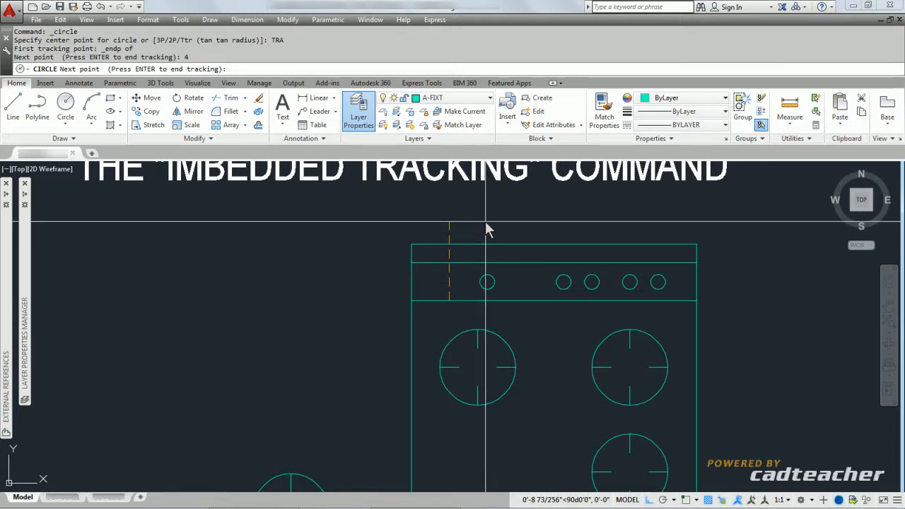
{"action": "type", "text": "2"}
{"action": "key", "text": "Return"}
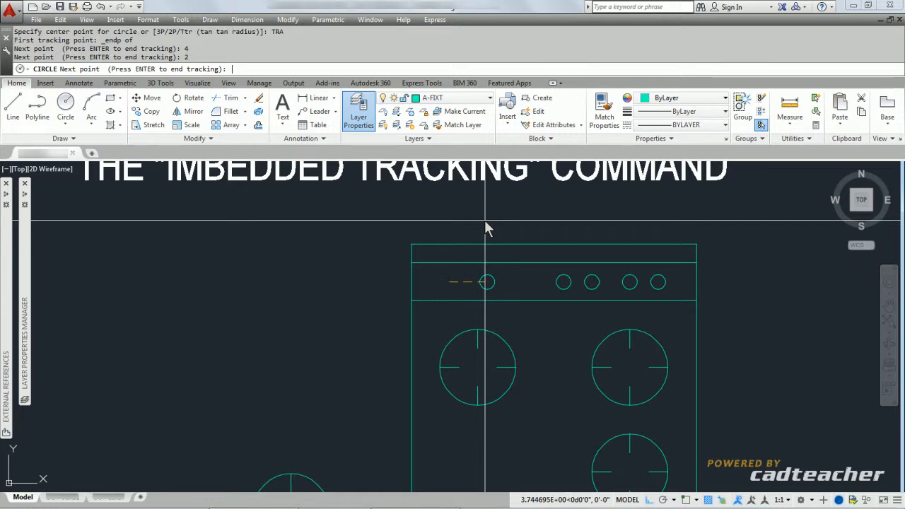
{"action": "key", "text": "Return"}
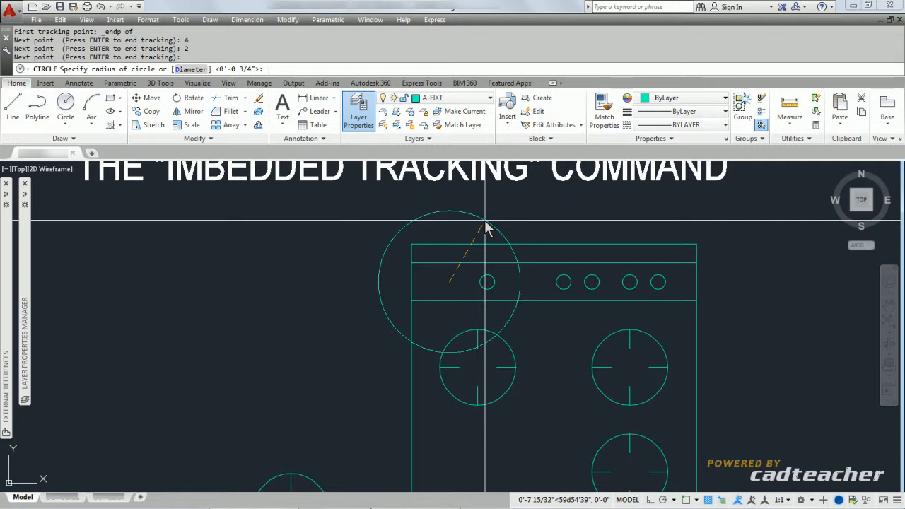
- Give the leftmost knob circle a diameter of 1.5 inches and save the drawing
{"action": "type", "text": "D"}
{"action": "key", "text": "Return"}
{"action": "type", "text": "1."}
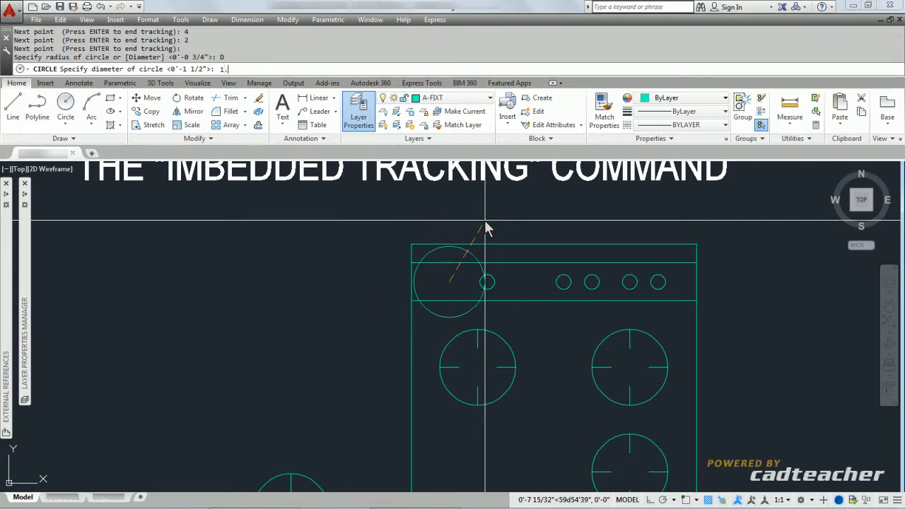
{"action": "type", "text": "5"}
{"action": "key", "text": "Return"}
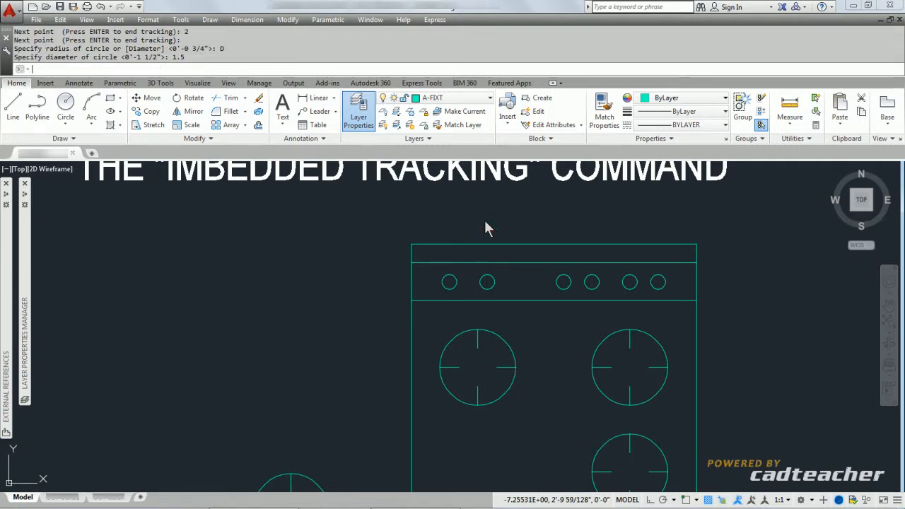
{"action": "key", "text": "ctrl+s"}
{"action": "scroll", "coordinate": [480, 226], "scroll_direction": "down", "scroll_amount": 2}
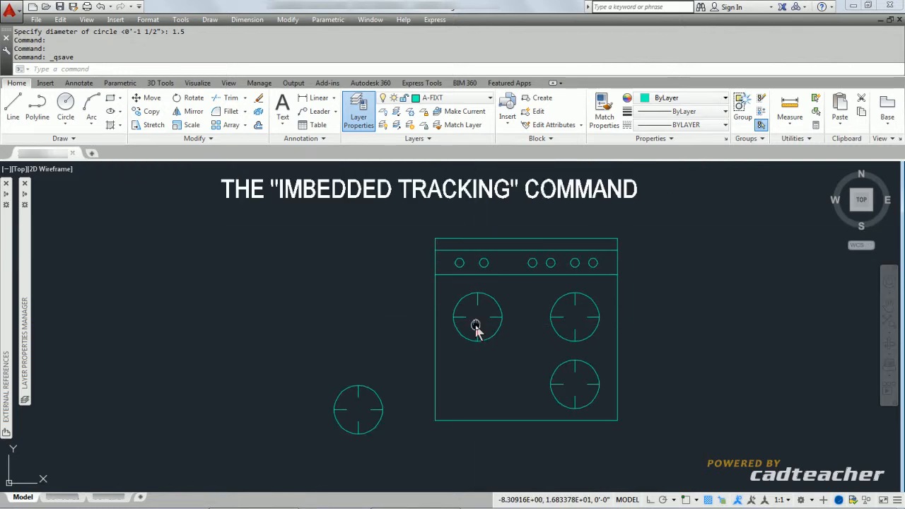
{"action": "middle_click_drag", "start_coordinate": [476, 327], "coordinate": [455, 297]}
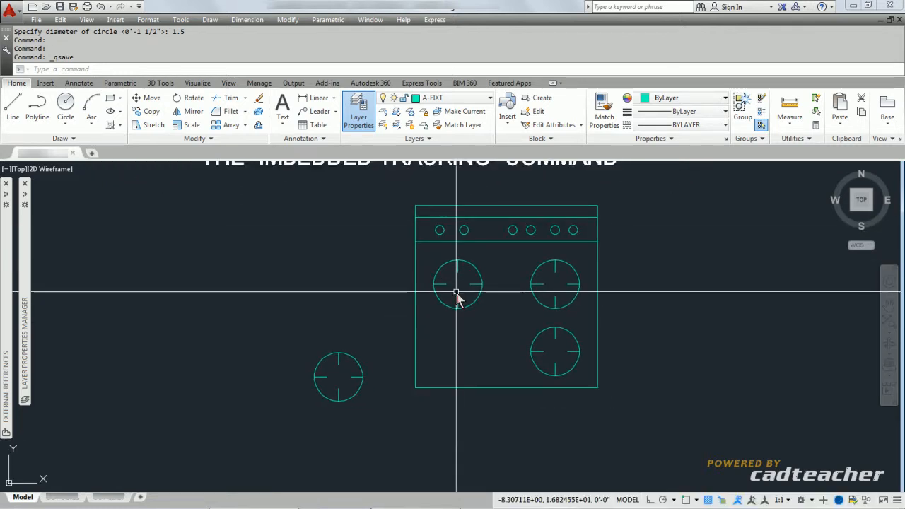
{"action": "left_click", "coordinate": [378, 342]}
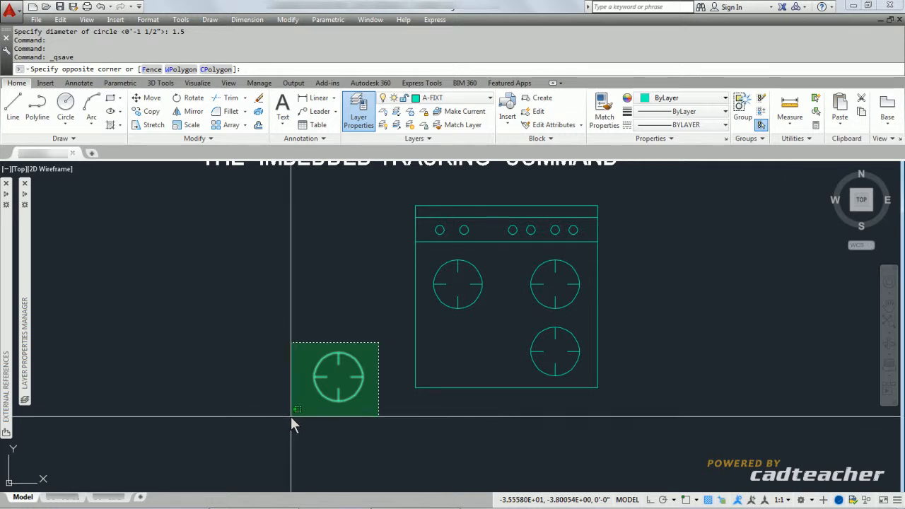
{"action": "key", "text": "Escape"}
{"action": "left_click", "coordinate": [407, 382]}
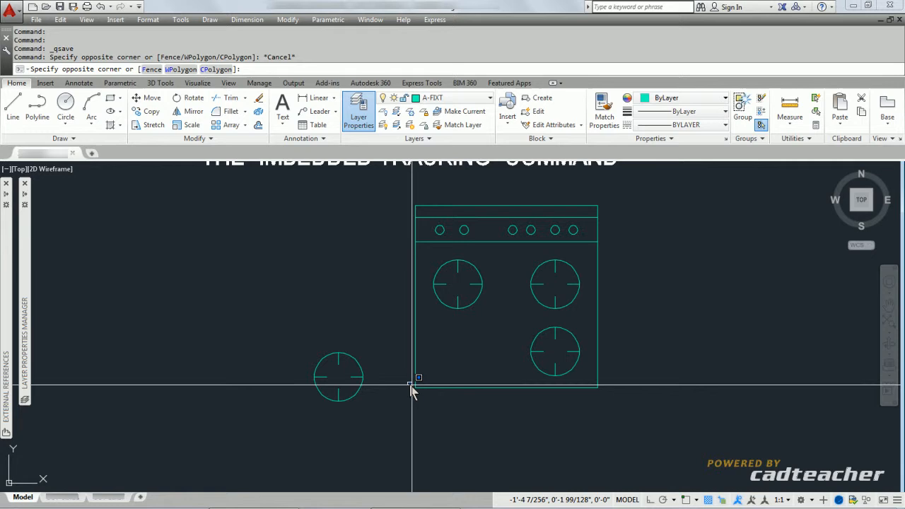
{"action": "key", "text": "Escape"}
{"action": "left_click", "coordinate": [475, 398]}
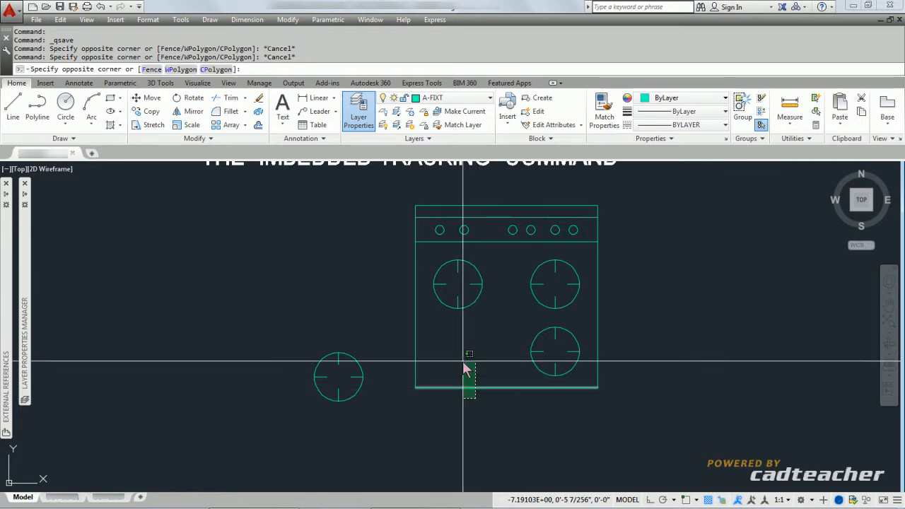
{"action": "key", "text": "Escape"}
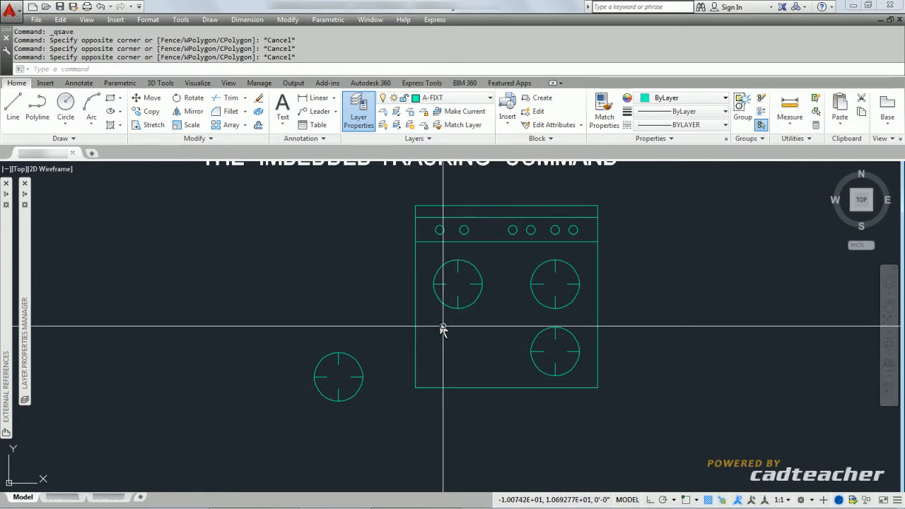
- Start moving the loose burner beside the stove, using the center of its circle as the base point
{"action": "left_click", "coordinate": [151, 100]}
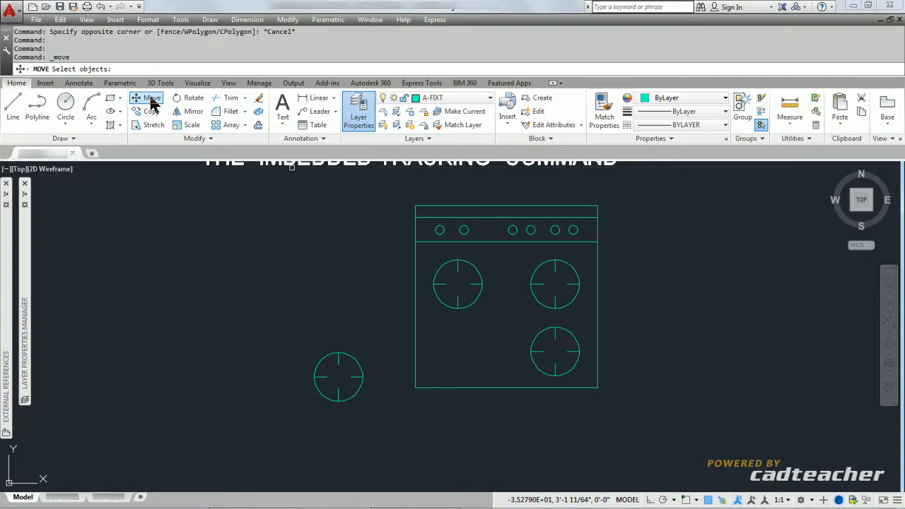
{"action": "left_click", "coordinate": [386, 334]}
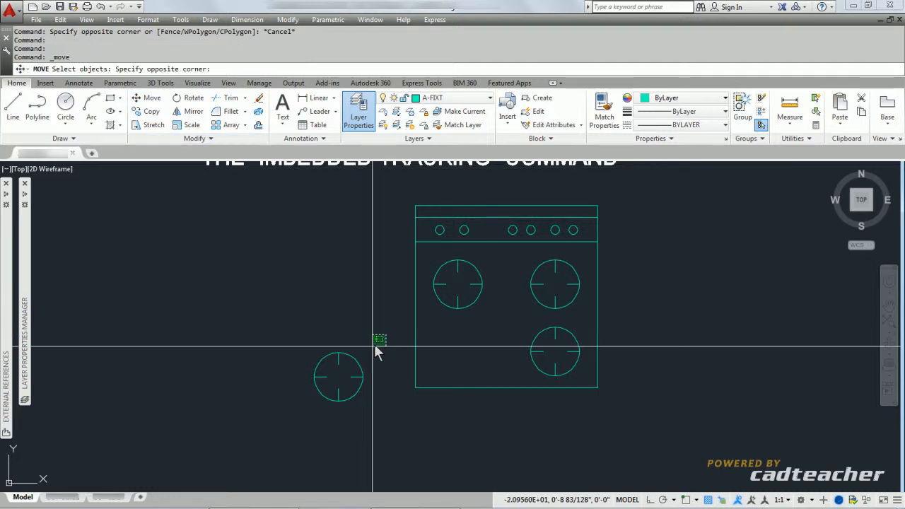
{"action": "left_click", "coordinate": [285, 429]}
{"action": "key", "text": "Return"}
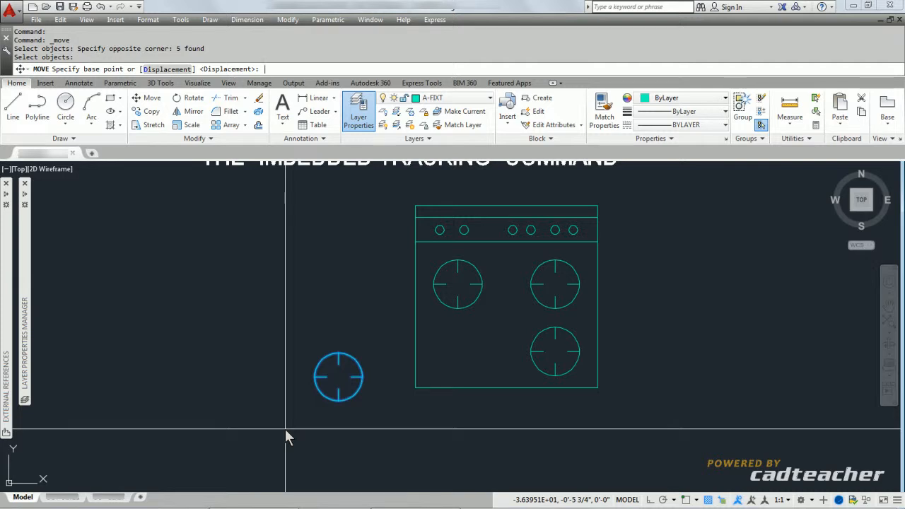
{"action": "type", "text": "CEN of"}
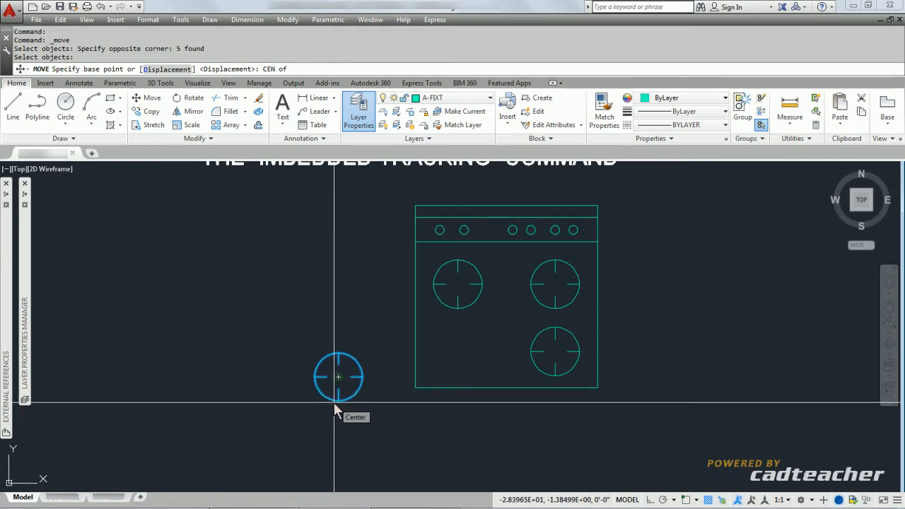
{"action": "left_click", "coordinate": [333, 402]}
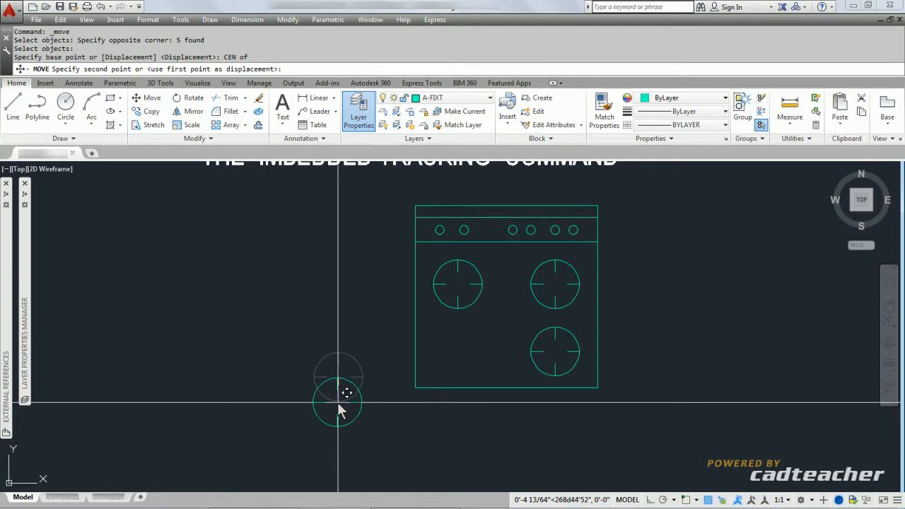
- Use tracking to place the burner 7 inches right and 6 inches up from the stove's lower-left corner, and save the drawing
{"action": "type", "text": "TRA"}
{"action": "key", "text": "Return"}
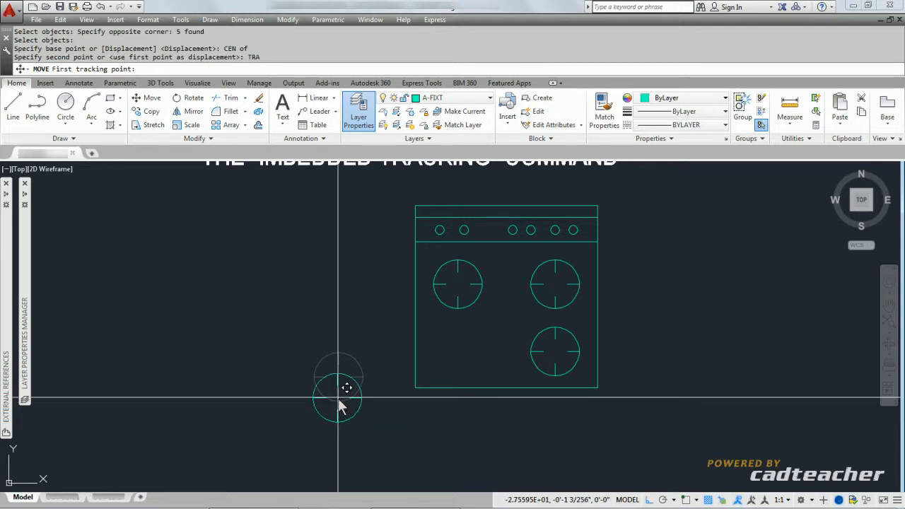
{"action": "right_click", "coordinate": [334, 381], "text": "shift"}
{"action": "left_click", "coordinate": [374, 183]}
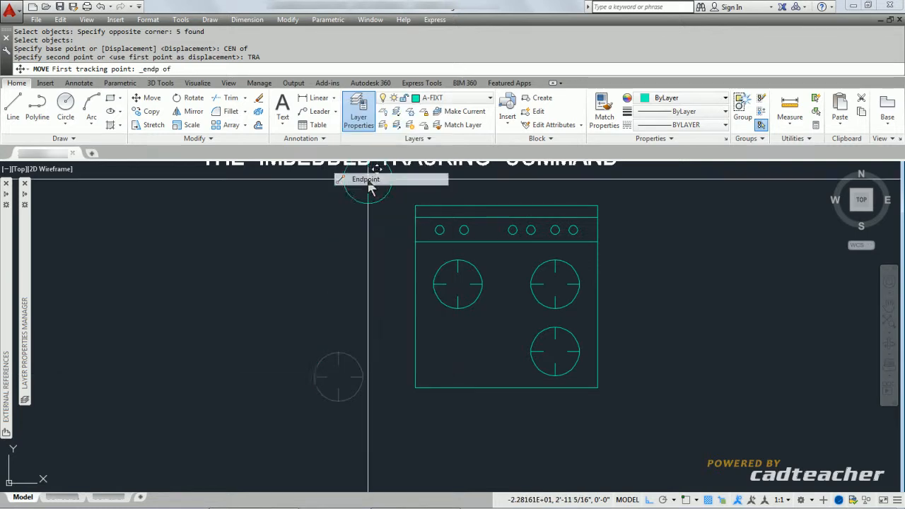
{"action": "left_click", "coordinate": [415, 393]}
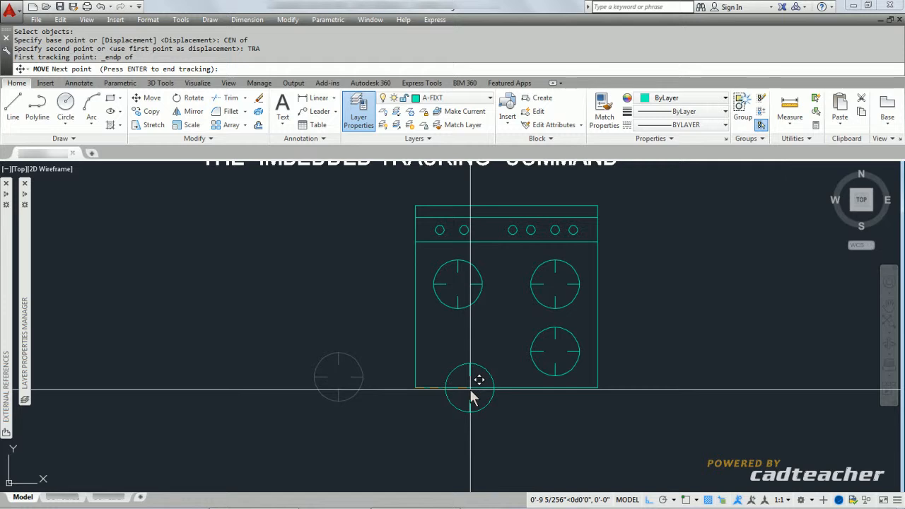
{"action": "type", "text": "7"}
{"action": "key", "text": "Return"}
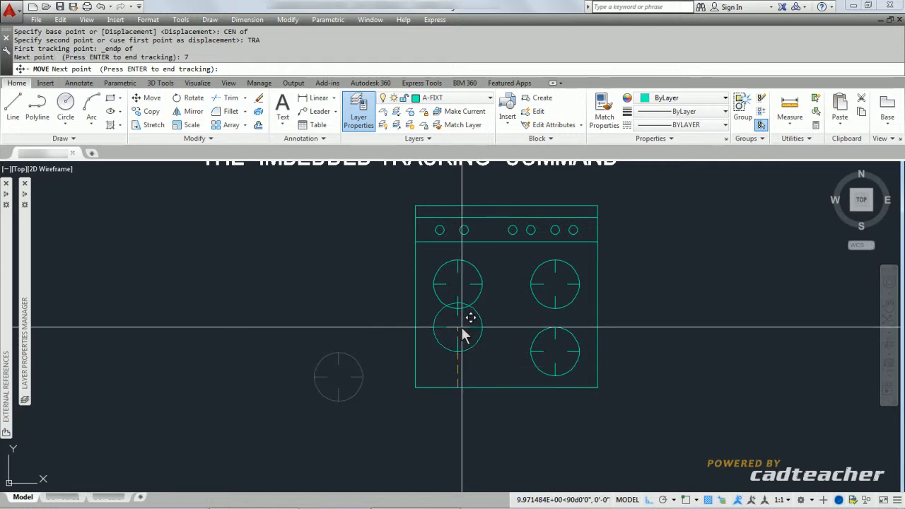
{"action": "type", "text": "6"}
{"action": "key", "text": "Return"}
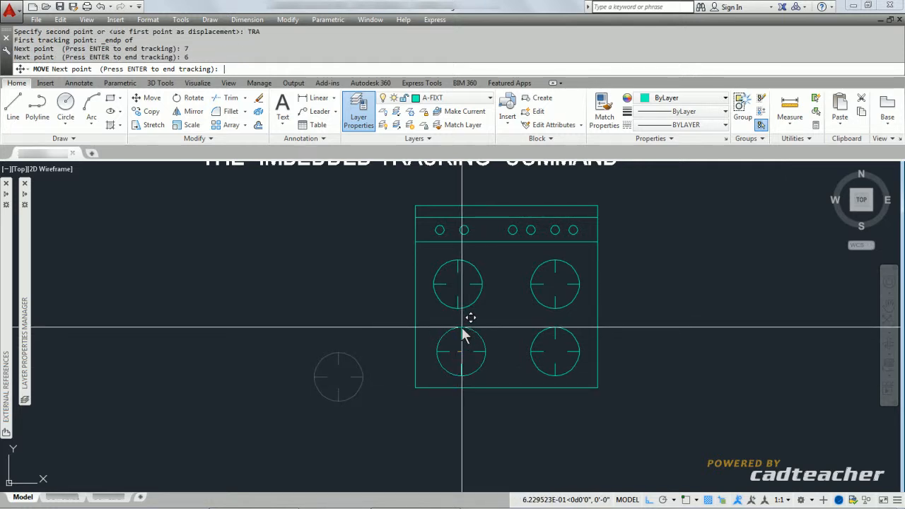
{"action": "key", "text": "Return"}
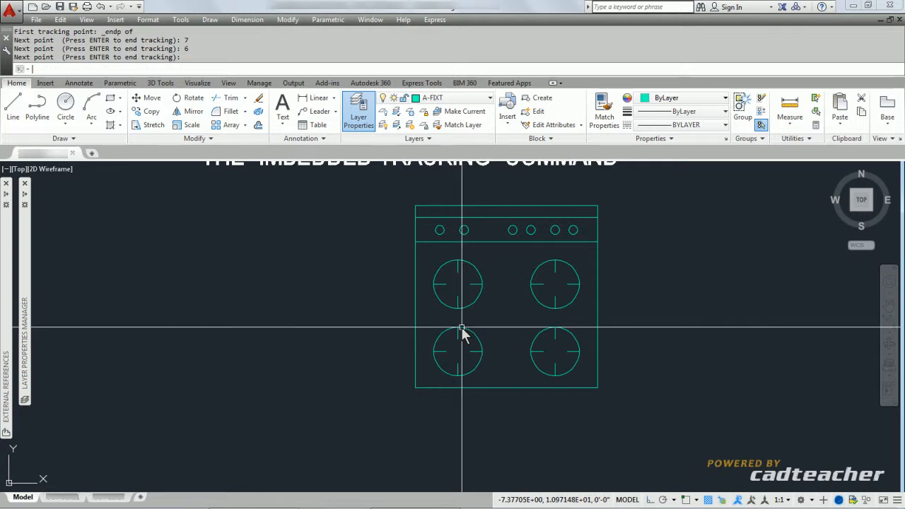
{"action": "key", "text": "ctrl+s"}
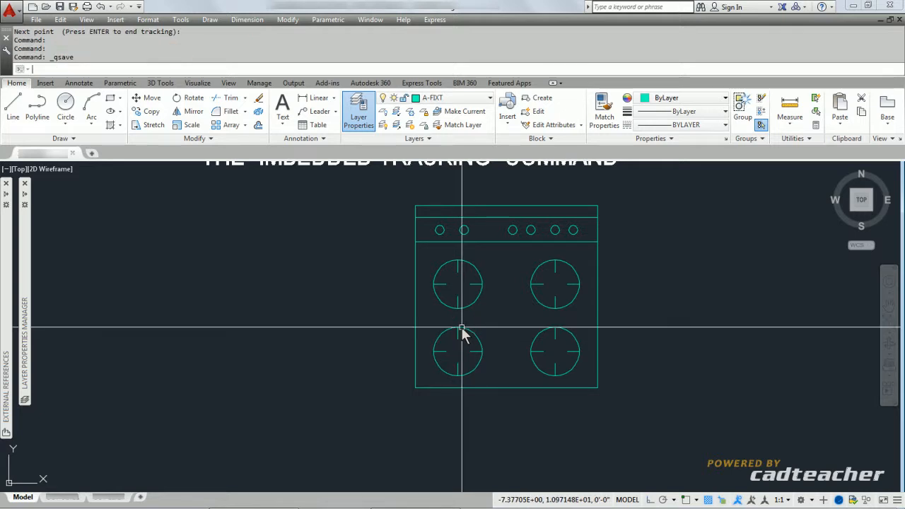
- Undo the last save and the move of the burner onto the stove
{"action": "type", "text": "u"}
{"action": "key", "text": "Return"}
{"action": "type", "text": "u"}
{"action": "key", "text": "Return"}
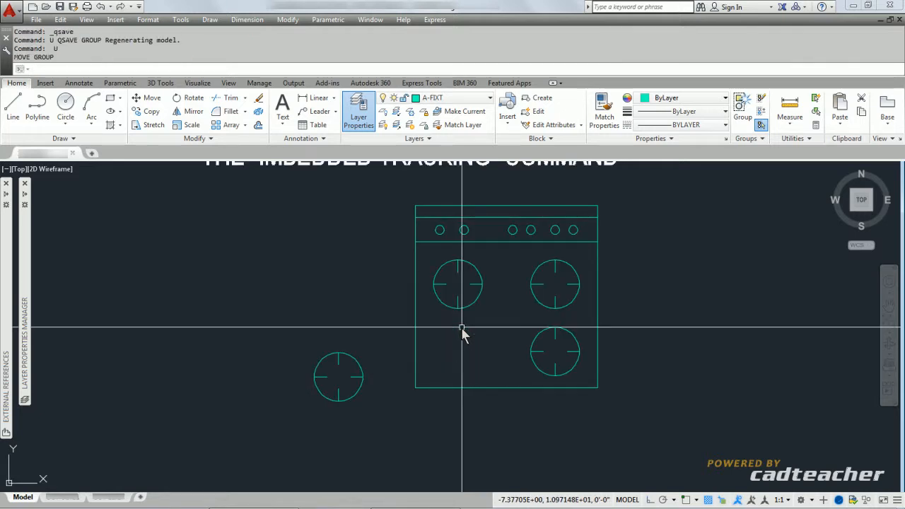
- Start the Move command on all parts of the loose burner, with its circle's center as the base point
{"action": "type", "text": "m"}
{"action": "key", "text": "Return"}
{"action": "left_click", "coordinate": [378, 335]}
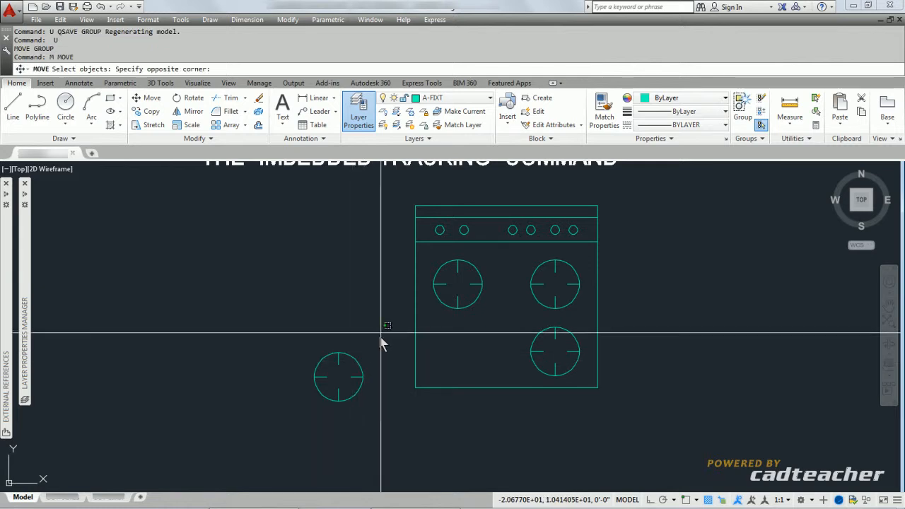
{"action": "left_click", "coordinate": [283, 436]}
{"action": "key", "text": "Return"}
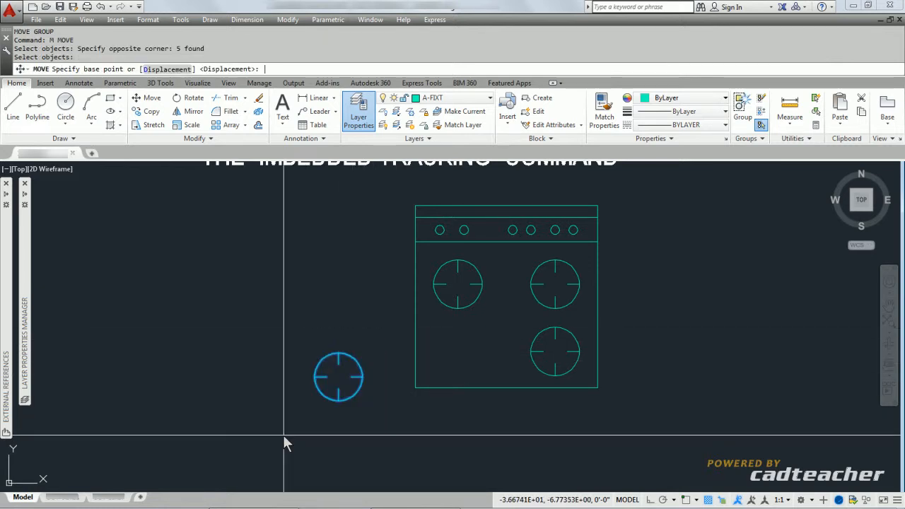
{"action": "type", "text": "CEN"}
{"action": "key", "text": "Return"}
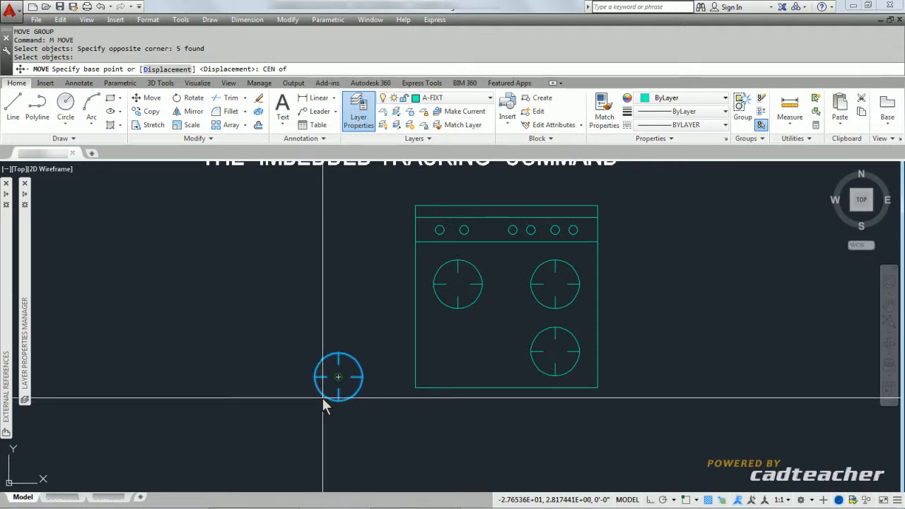
{"action": "left_click", "coordinate": [322, 397]}
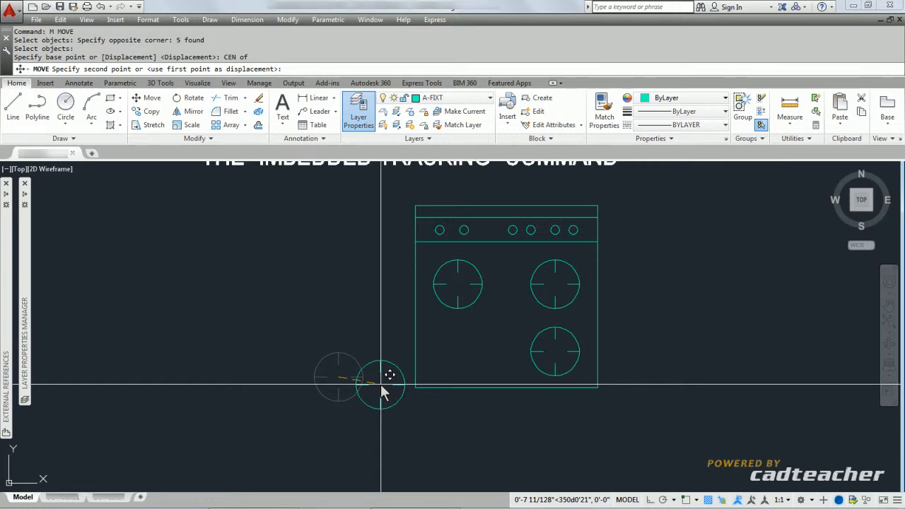
- Place the burner with tracking 7 inches right and 6 inches up from the stove's lower-left endpoint, and save the drawing
{"action": "type", "text": "TRA"}
{"action": "key", "text": "Return"}
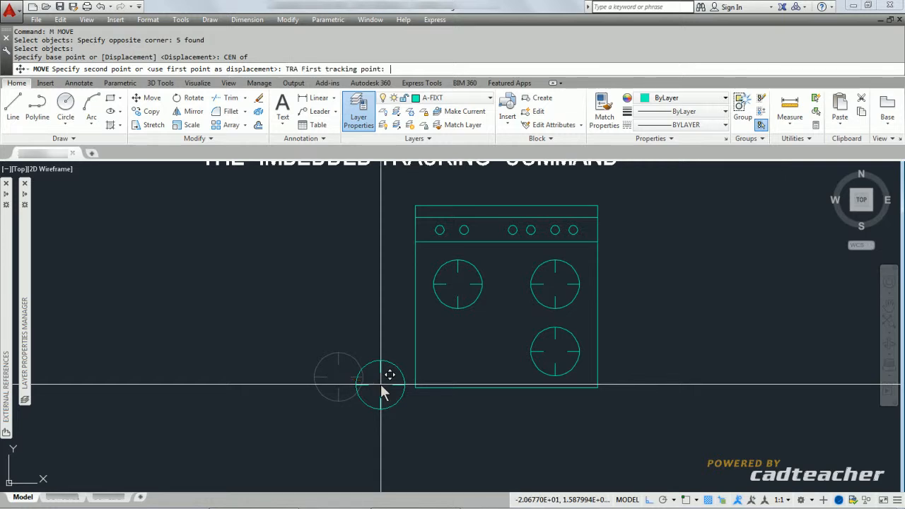
{"action": "right_click", "coordinate": [346, 332], "text": "shift"}
{"action": "left_click", "coordinate": [391, 138]}
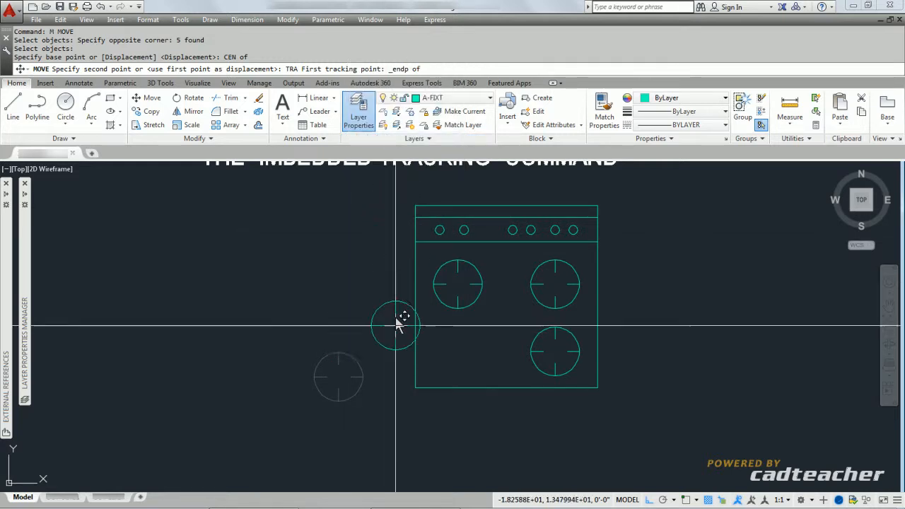
{"action": "left_click", "coordinate": [415, 387]}
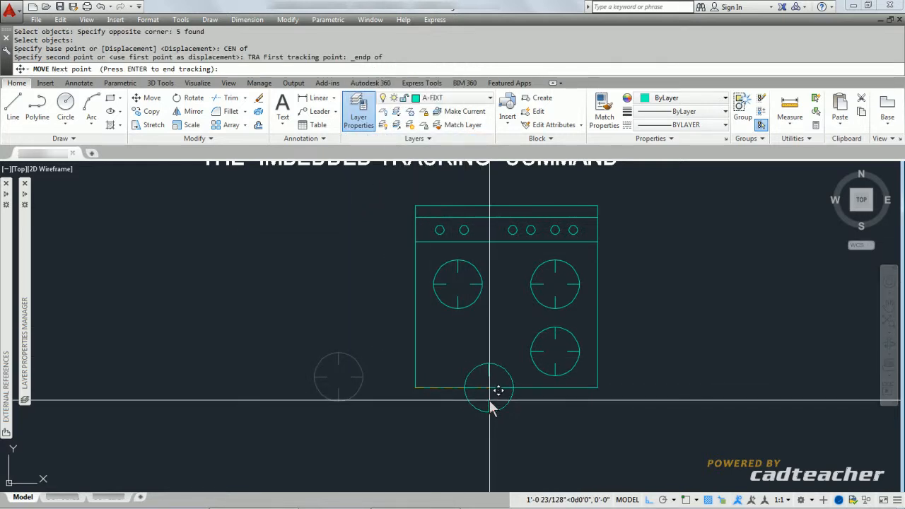
{"action": "type", "text": "7"}
{"action": "key", "text": "Return"}
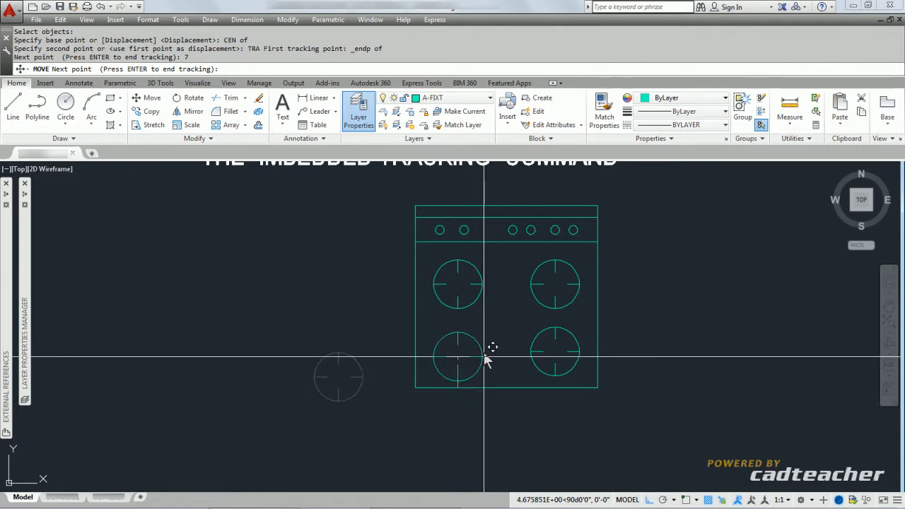
{"action": "type", "text": "6"}
{"action": "key", "text": "Return"}
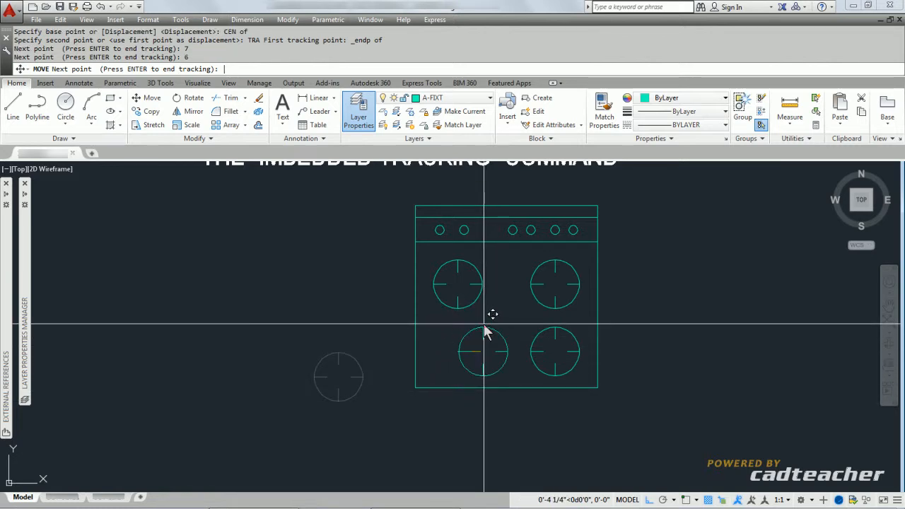
{"action": "key", "text": "Return"}
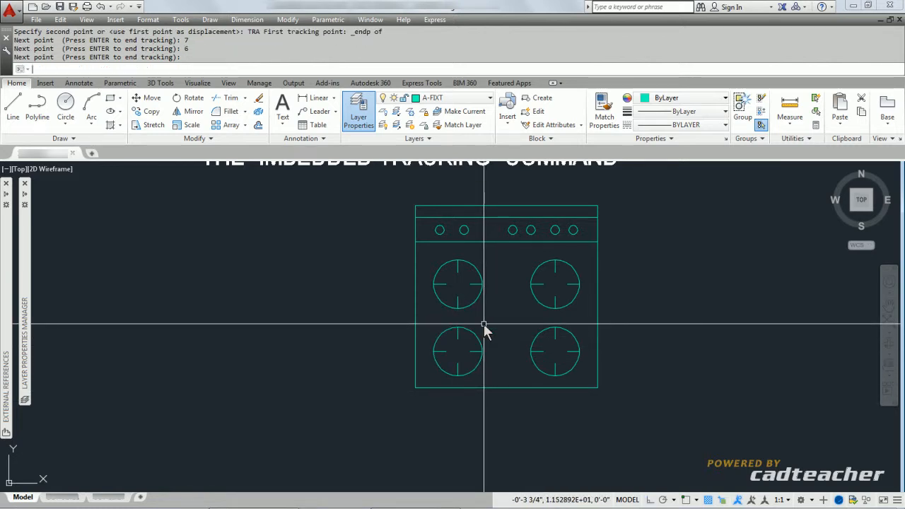
{"action": "key", "text": "ctrl+s"}
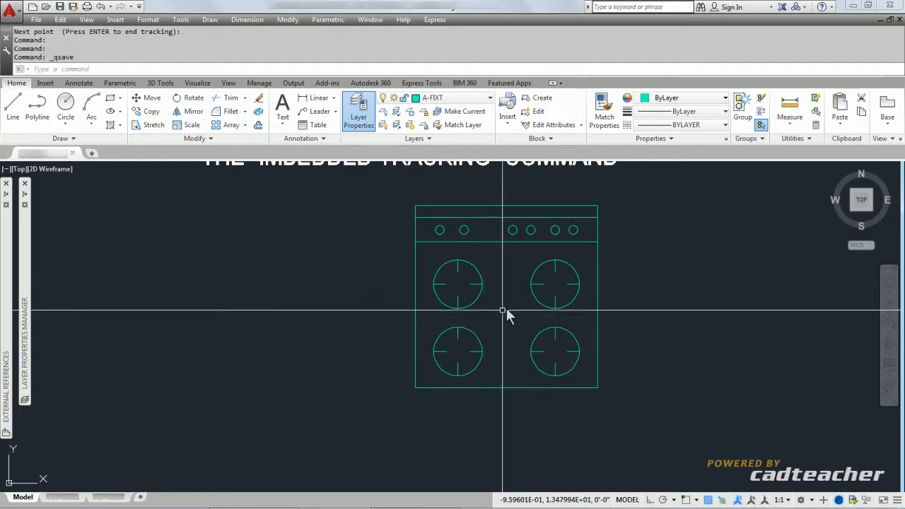
{"action": "middle_click_drag", "start_coordinate": [505, 314], "coordinate": [506, 347]}
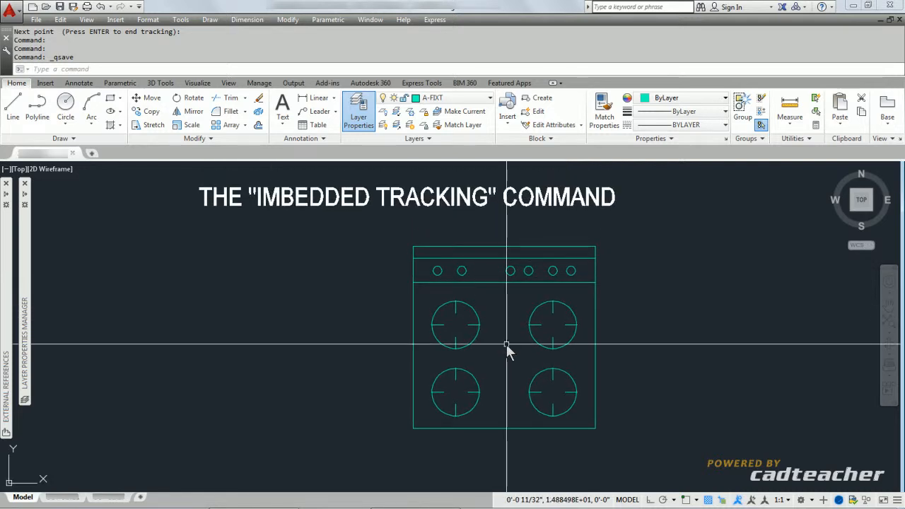